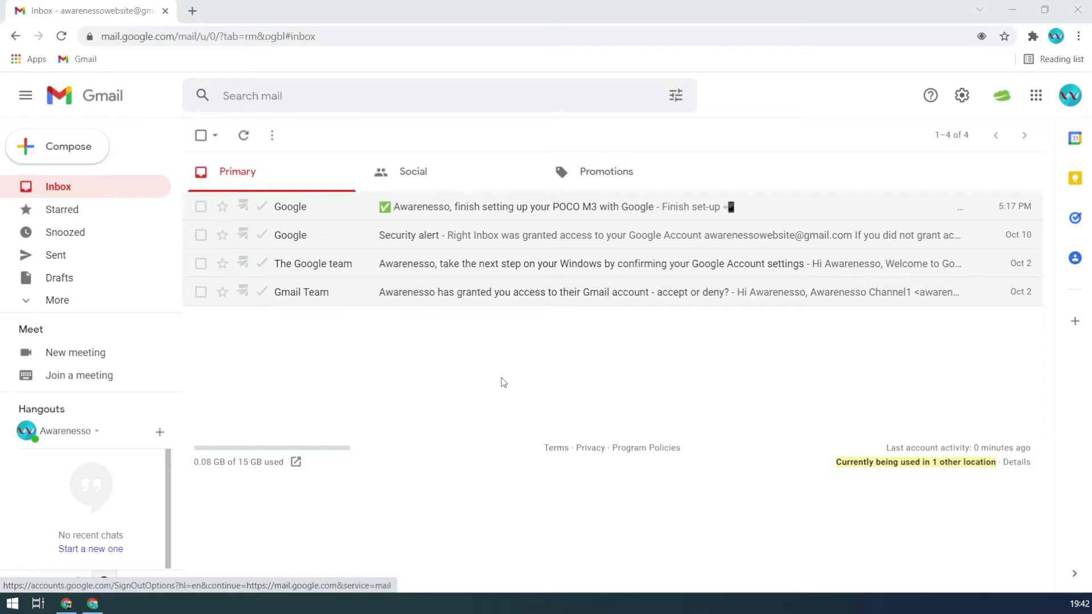
Step: Compare the delegate and owner profile menus, leaving the delegate account's menu open
{"action": "left_click", "coordinate": [1068, 107]}
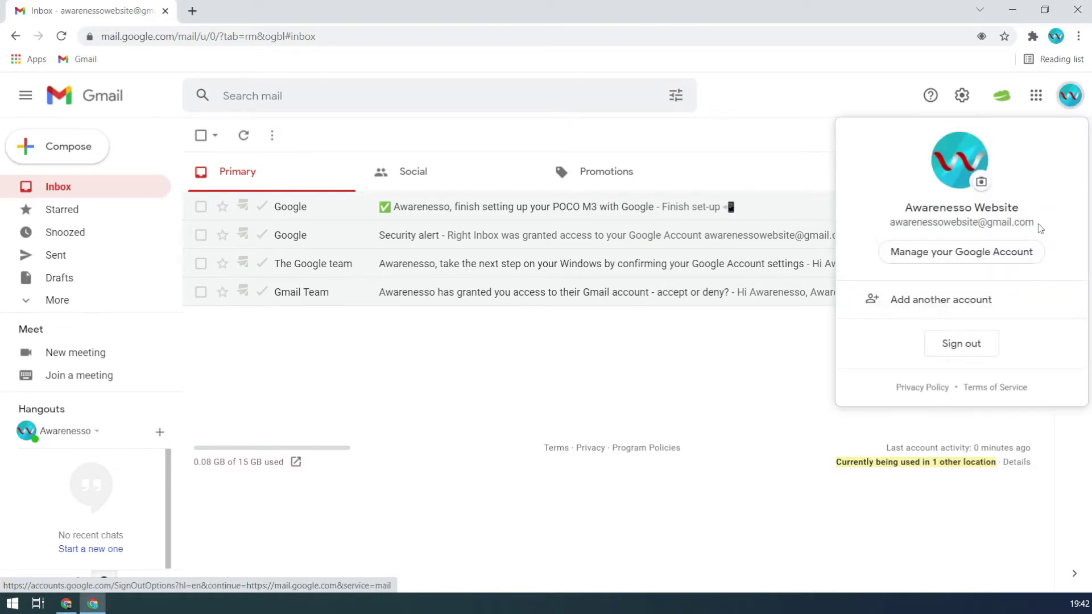
{"action": "left_click", "coordinate": [66, 603]}
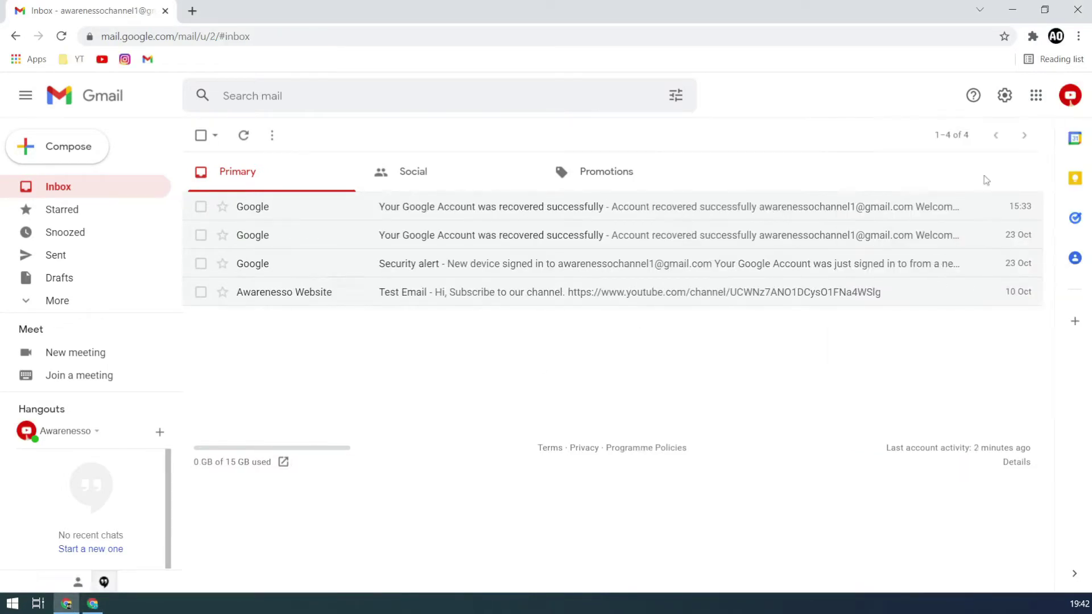
{"action": "left_click", "coordinate": [1068, 107]}
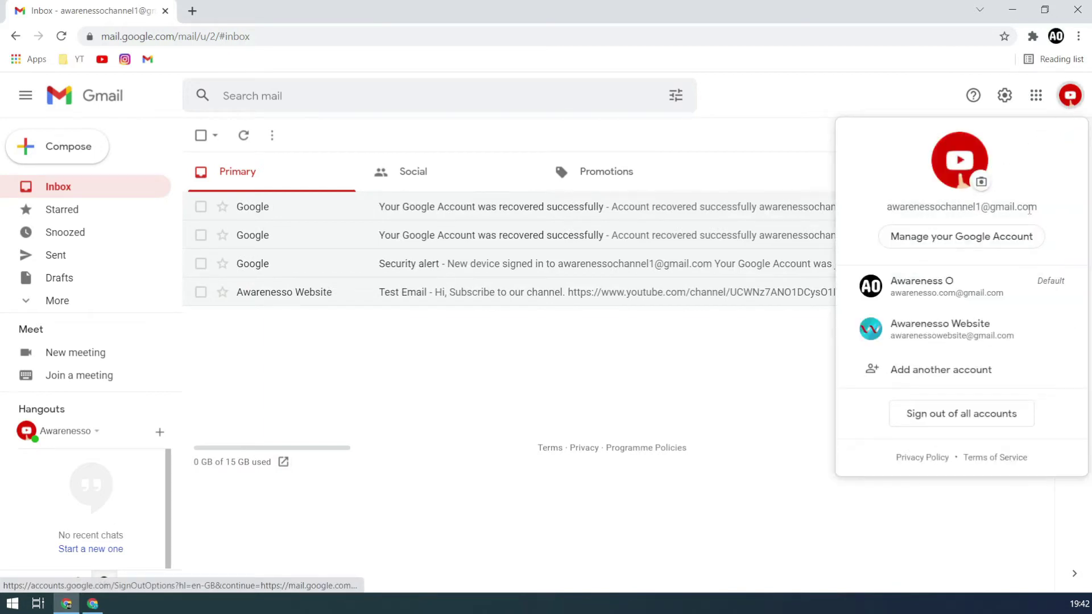
{"action": "key", "text": "alt+Tab"}
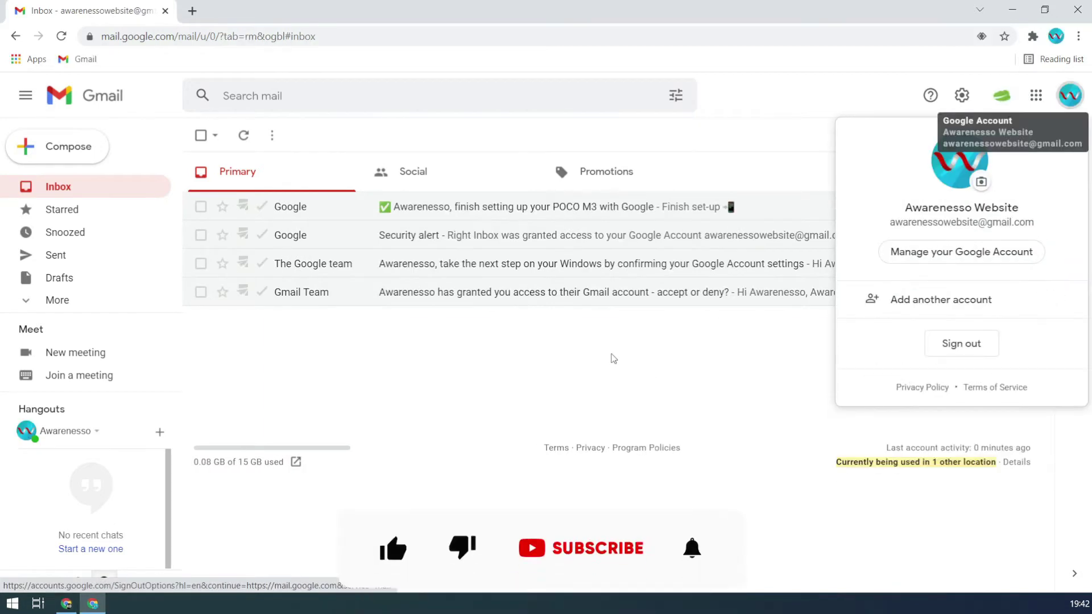
{"action": "left_click", "coordinate": [613, 358]}
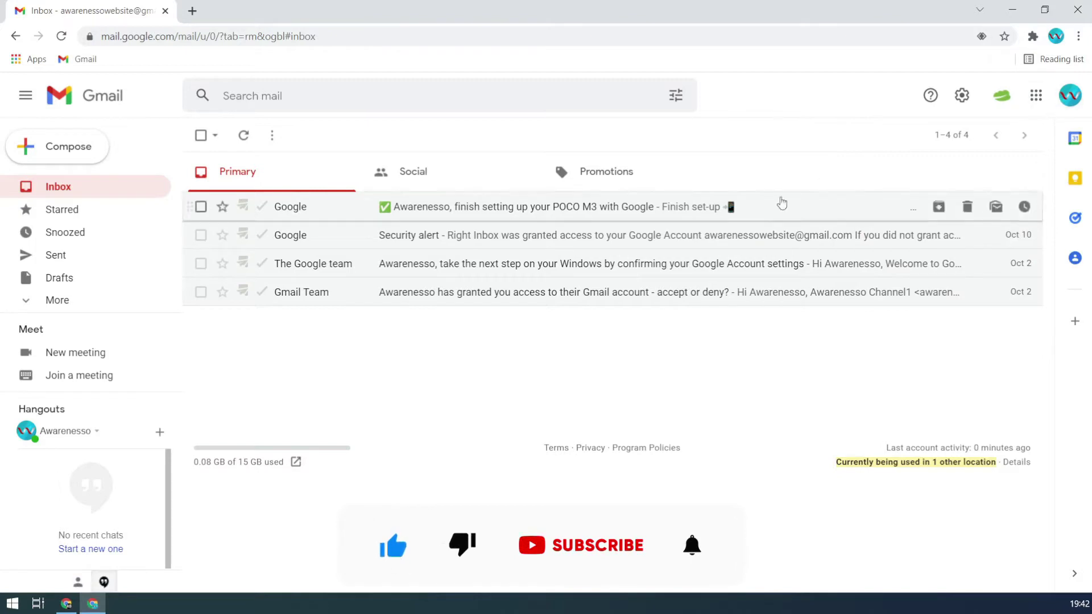
{"action": "left_click", "coordinate": [1071, 98]}
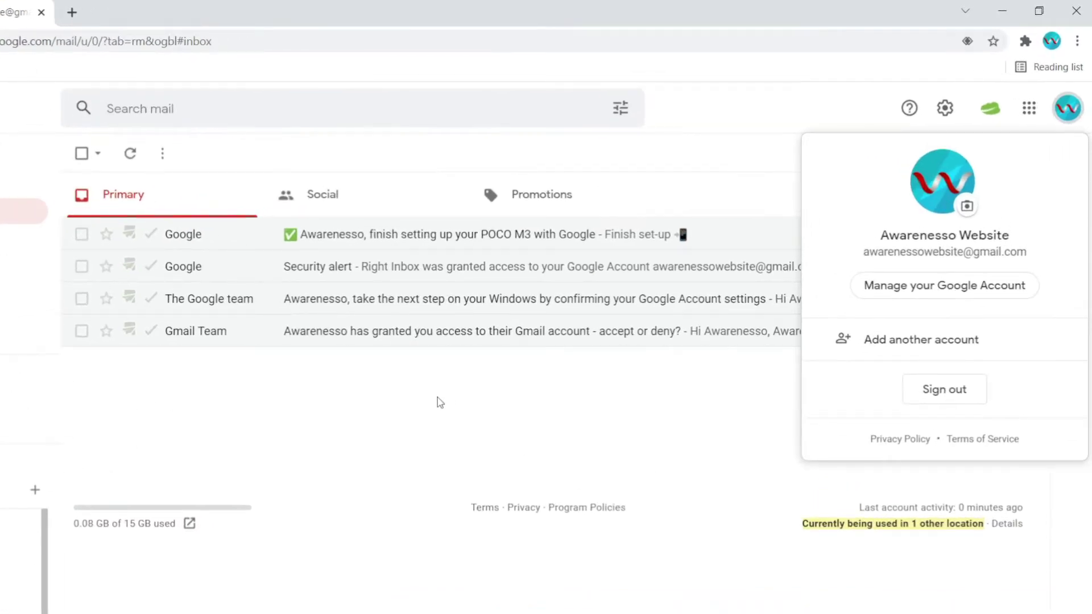
Step: Open the owner's full Gmail settings at Accounts and Import, scrolled to the access section
{"action": "left_click", "coordinate": [440, 402]}
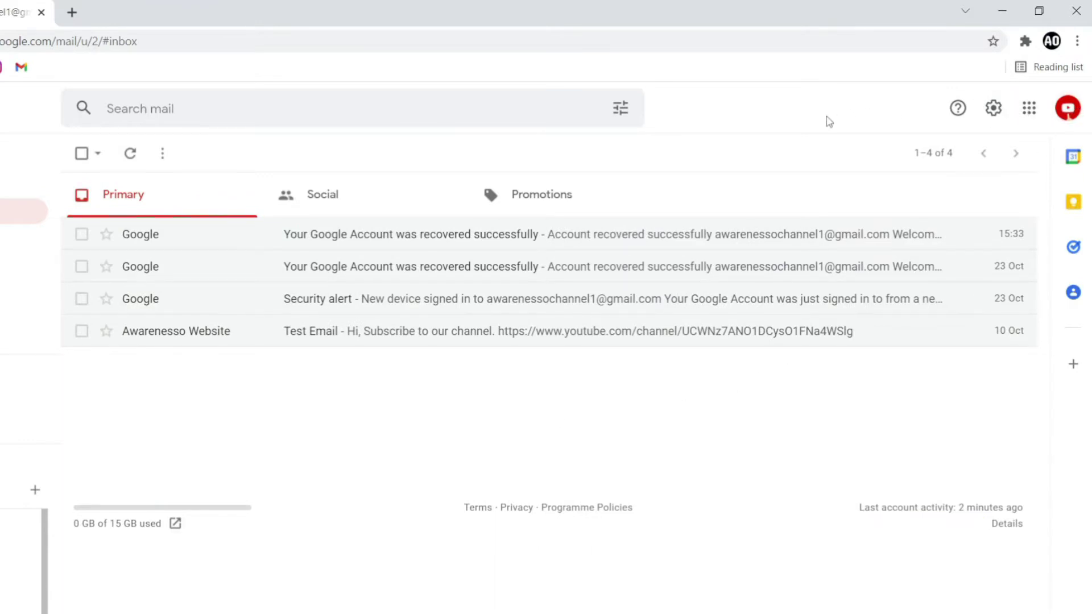
{"action": "left_click", "coordinate": [993, 108]}
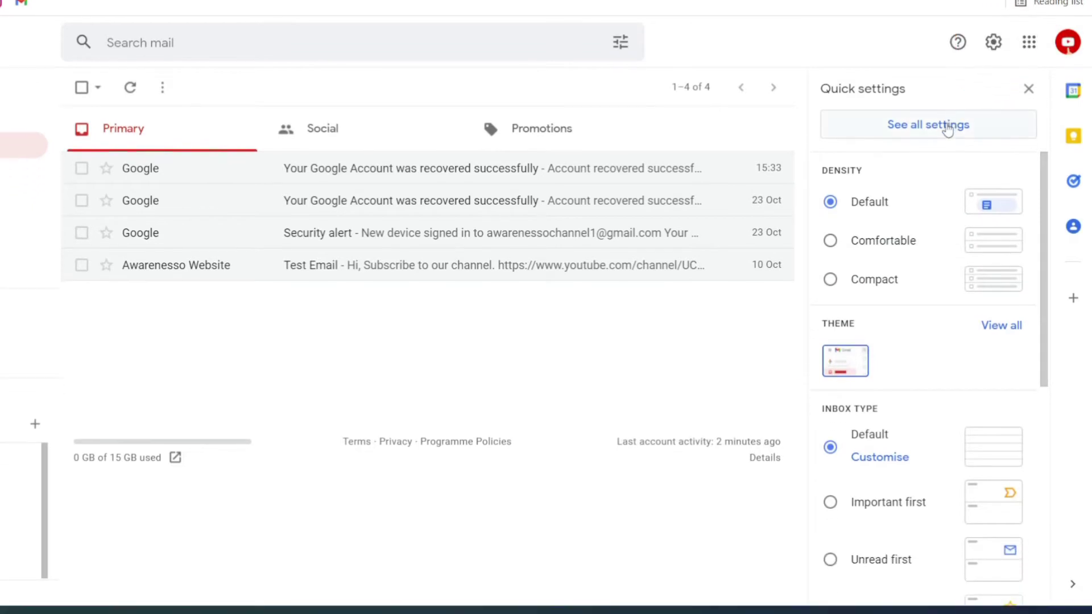
{"action": "left_click", "coordinate": [946, 130]}
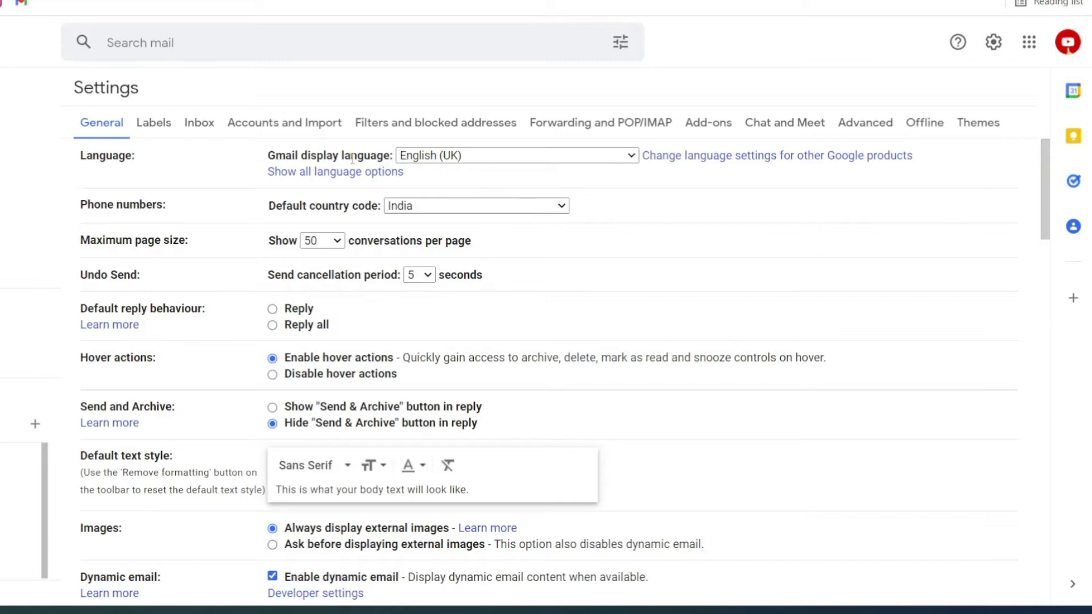
{"action": "left_click", "coordinate": [281, 135]}
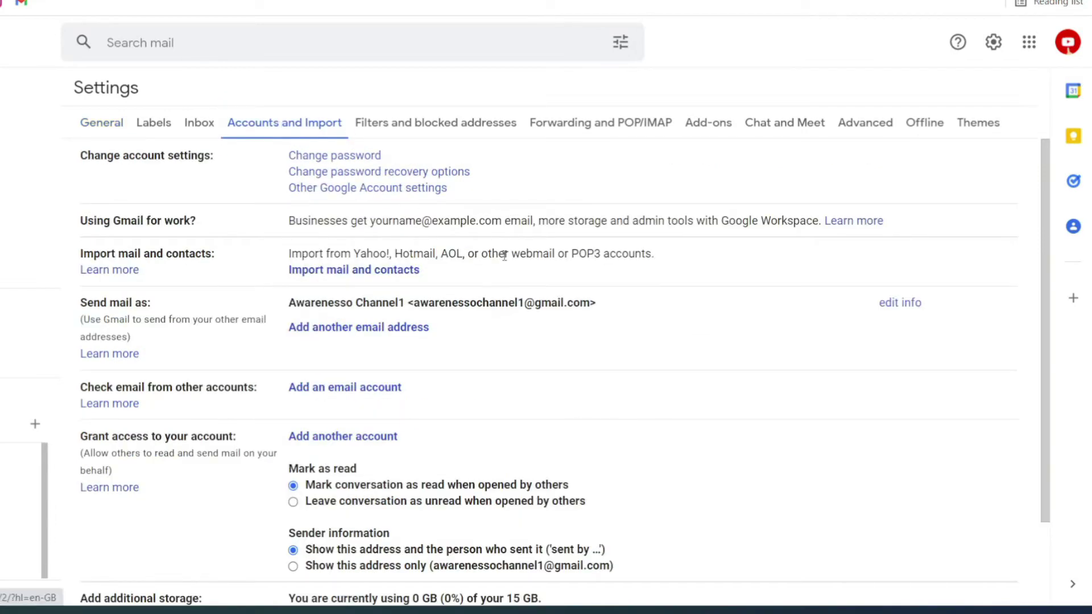
{"action": "scroll", "coordinate": [483, 318], "scroll_direction": "down", "scroll_amount": 3}
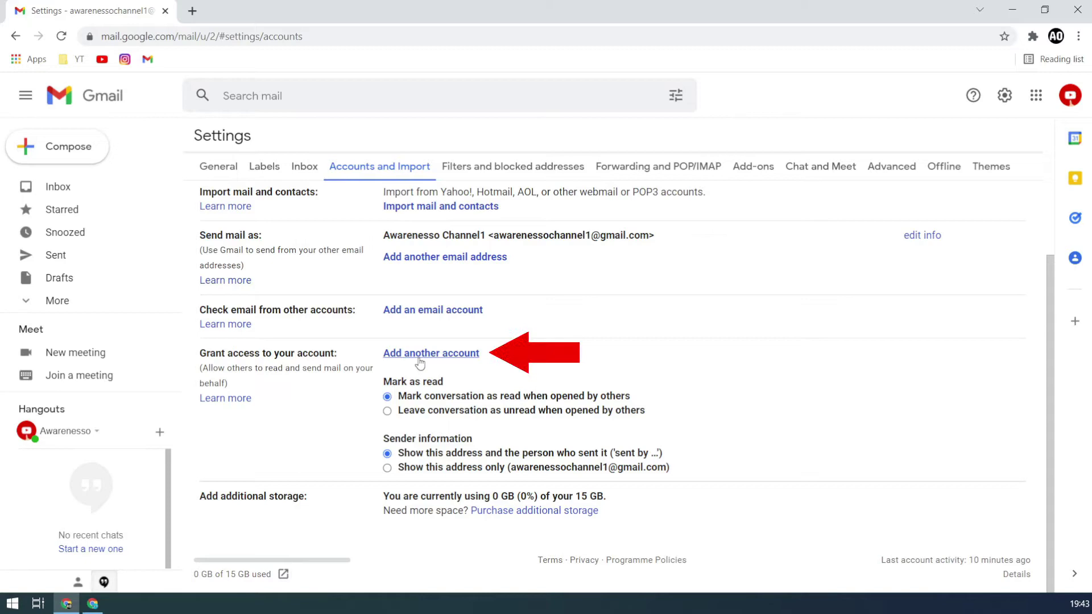
{"action": "left_click", "coordinate": [418, 358]}
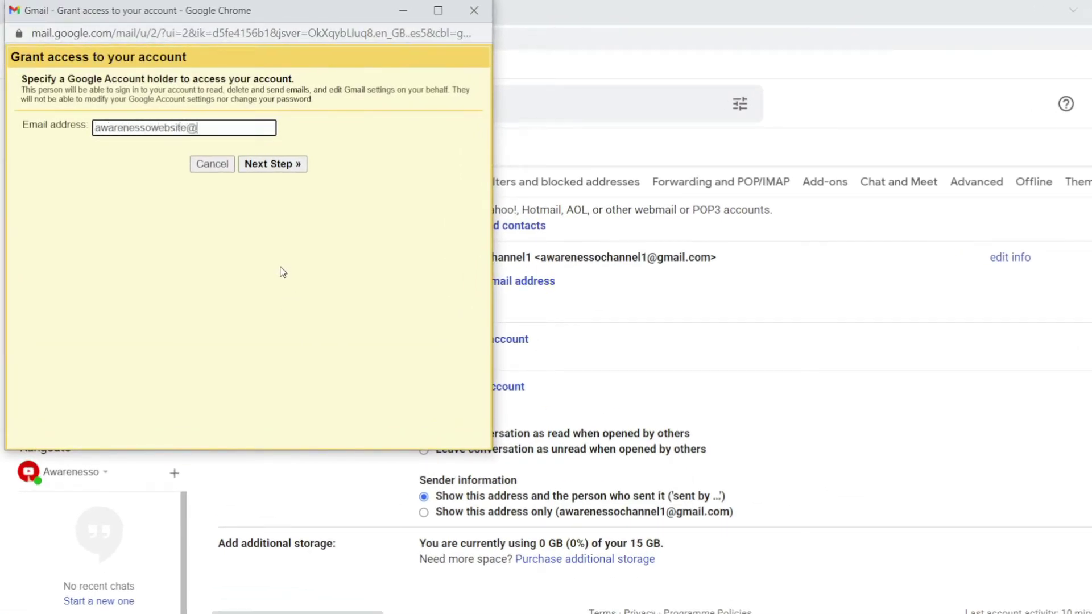
{"action": "left_click", "coordinate": [282, 170]}
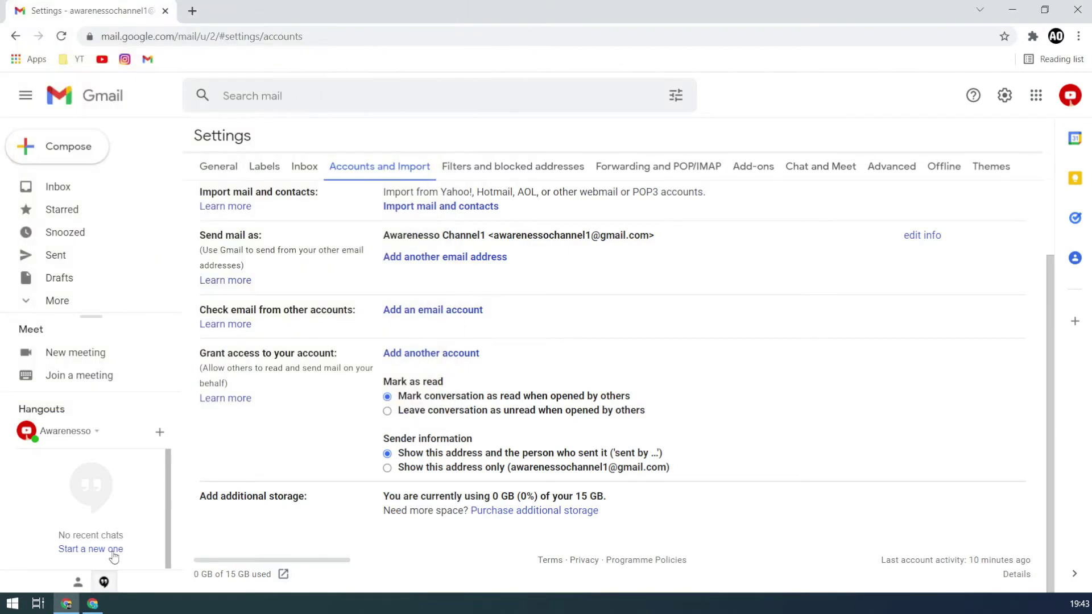
{"action": "left_click", "coordinate": [93, 603]}
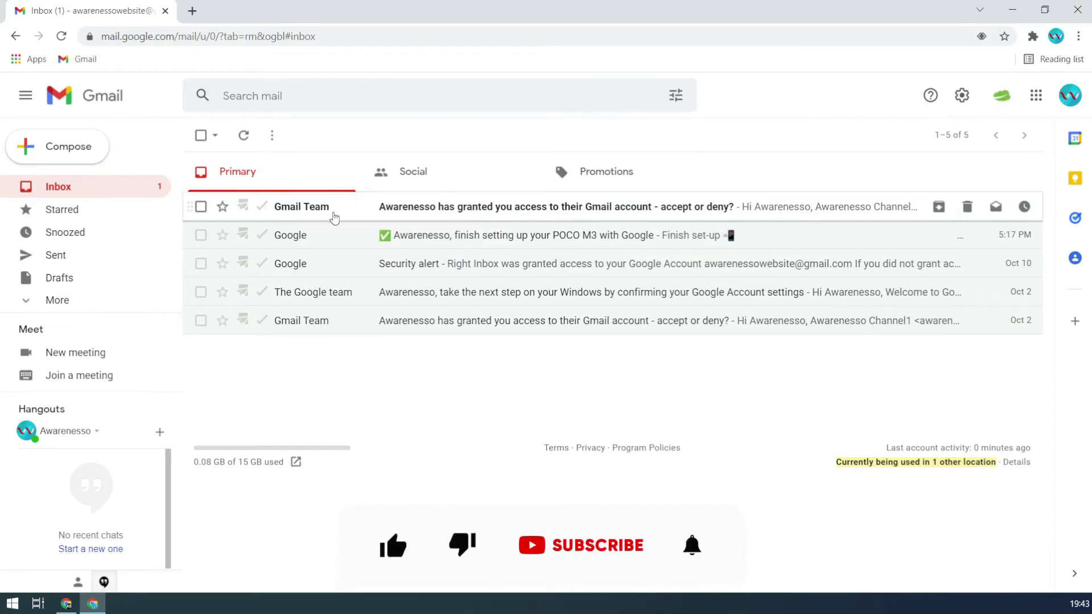
Step: Open the Gmail Team invitation email and confirm reading and sending on the owner's behalf
{"action": "left_click", "coordinate": [333, 213]}
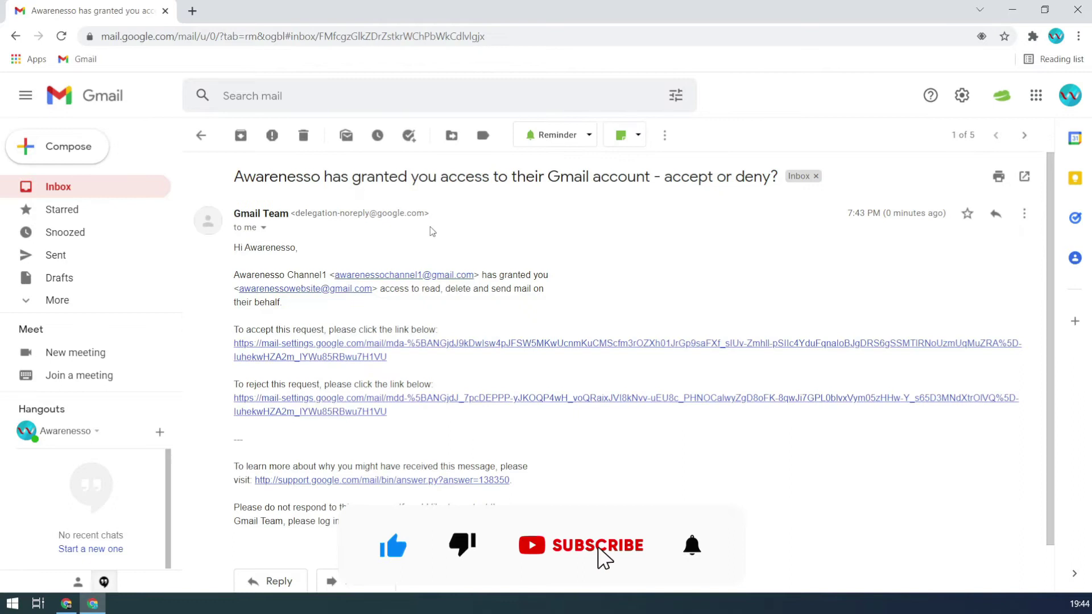
{"action": "scroll", "coordinate": [513, 236], "scroll_direction": "down", "scroll_amount": 1}
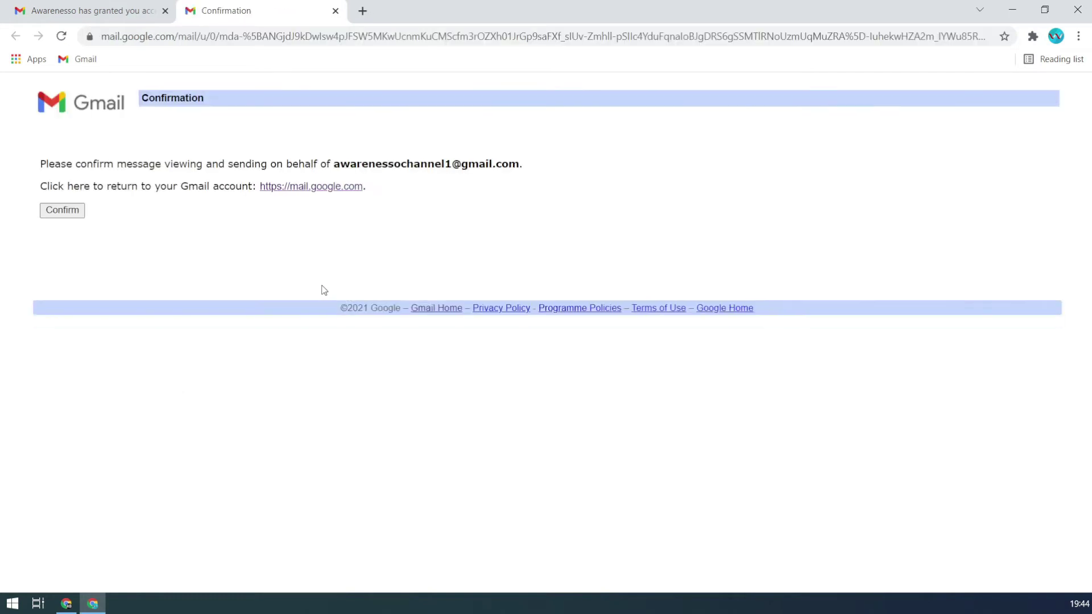
{"action": "left_click", "coordinate": [74, 214]}
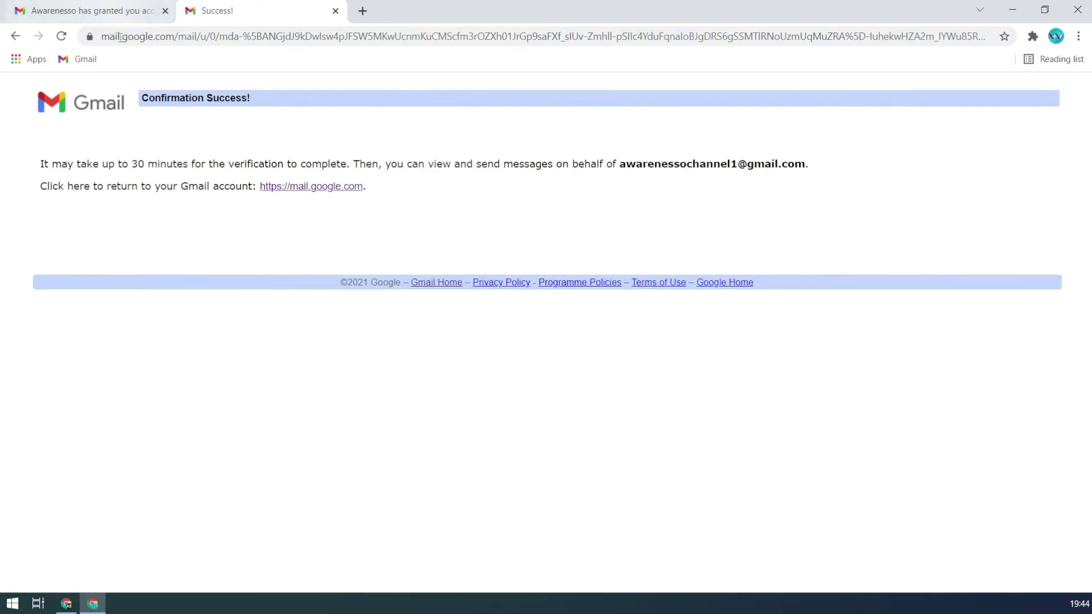
Step: Check the owner inbox's access-granted notice, then close the delegate's confirmation success tab
{"action": "left_click", "coordinate": [67, 603]}
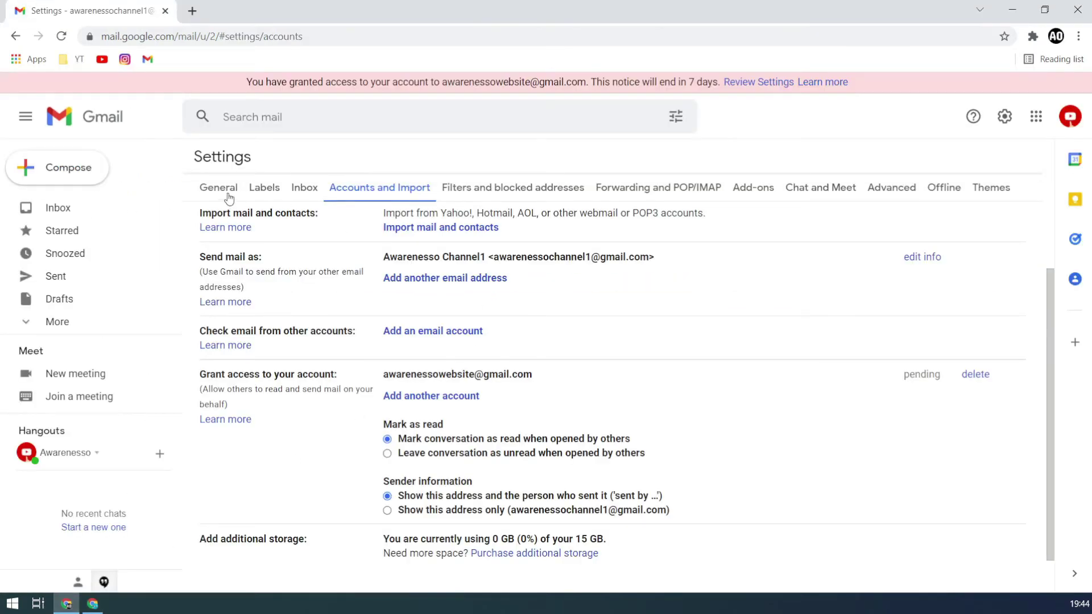
{"action": "left_click", "coordinate": [75, 213]}
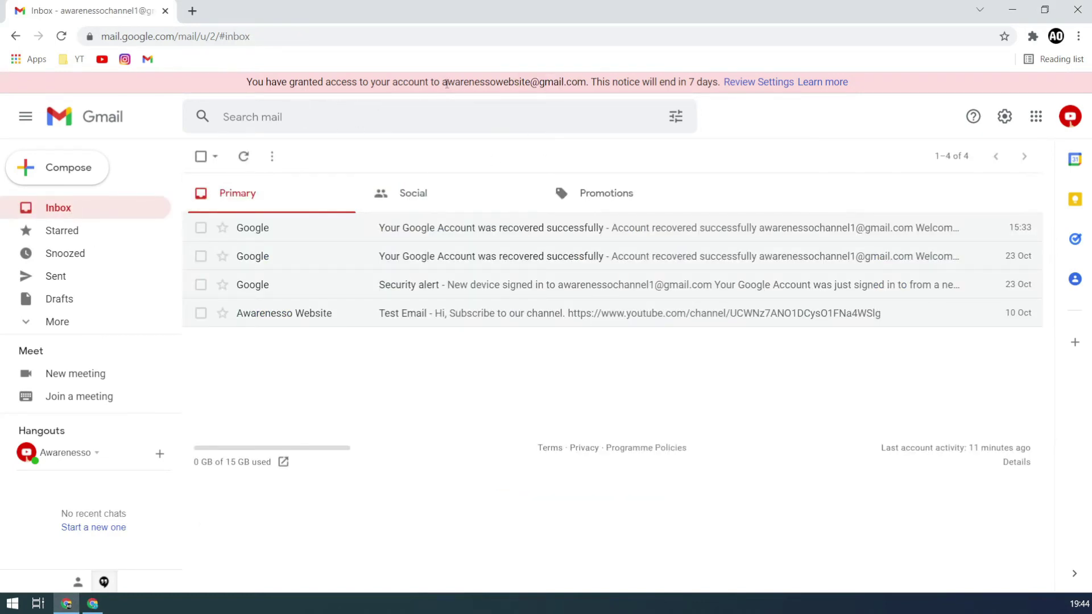
{"action": "left_click_drag", "start_coordinate": [446, 82], "coordinate": [588, 82]}
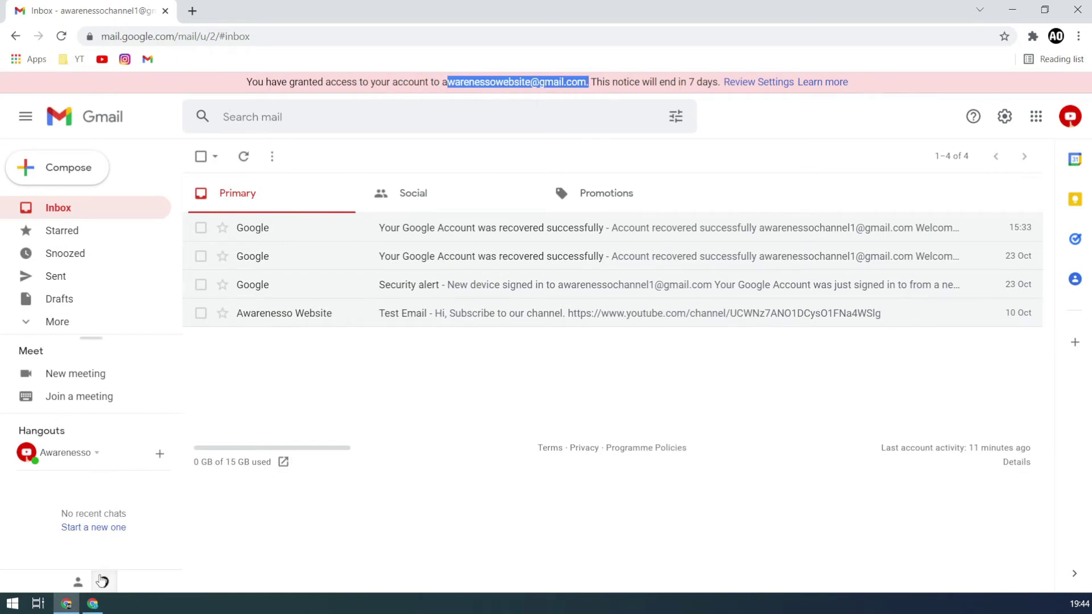
{"action": "left_click", "coordinate": [93, 603]}
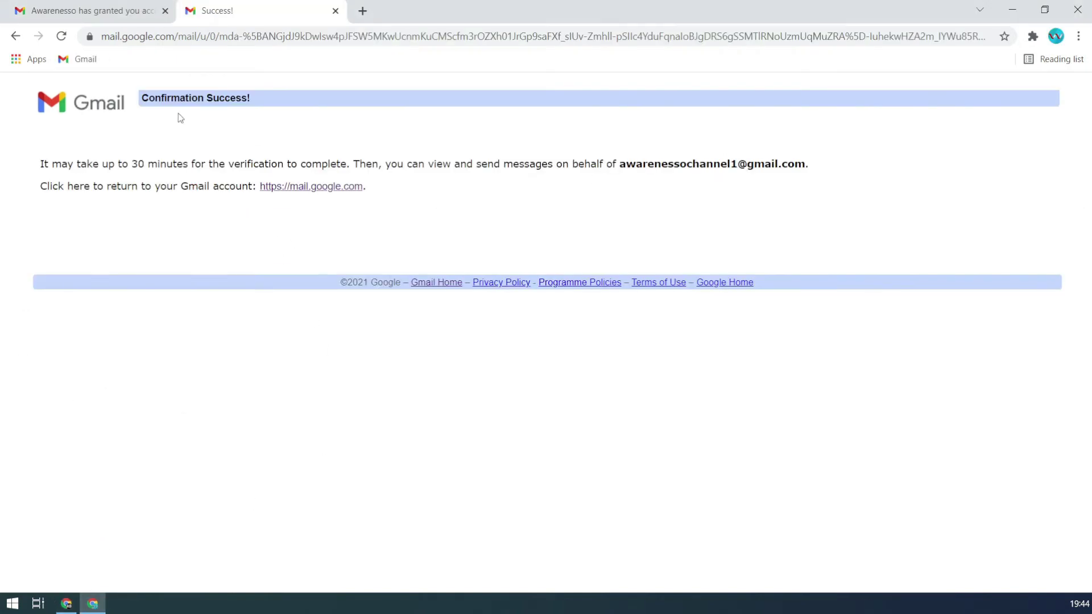
{"action": "left_click", "coordinate": [336, 11]}
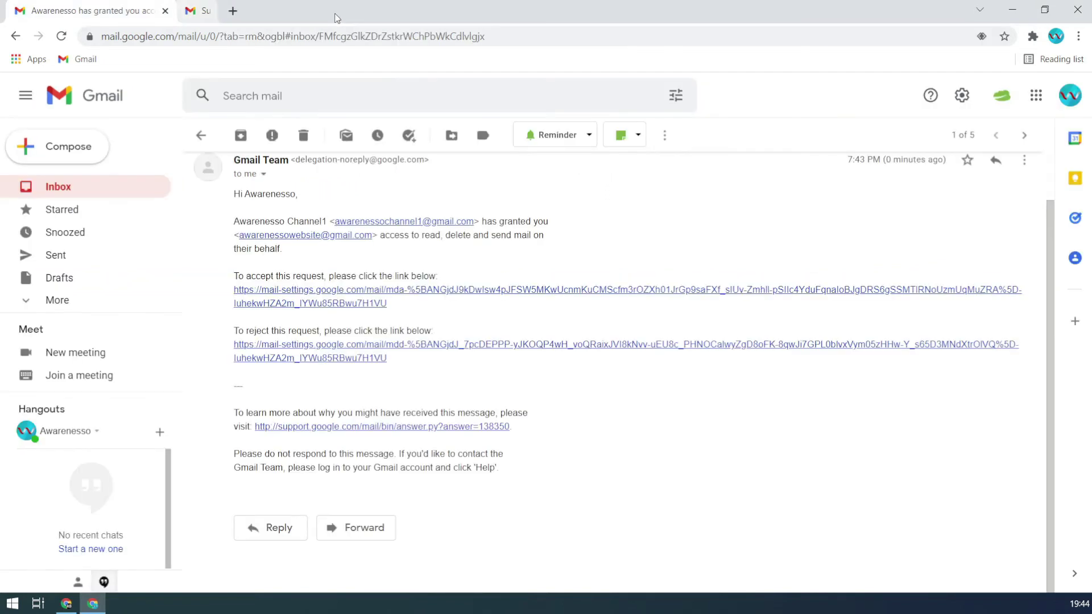
{"action": "left_click", "coordinate": [85, 197]}
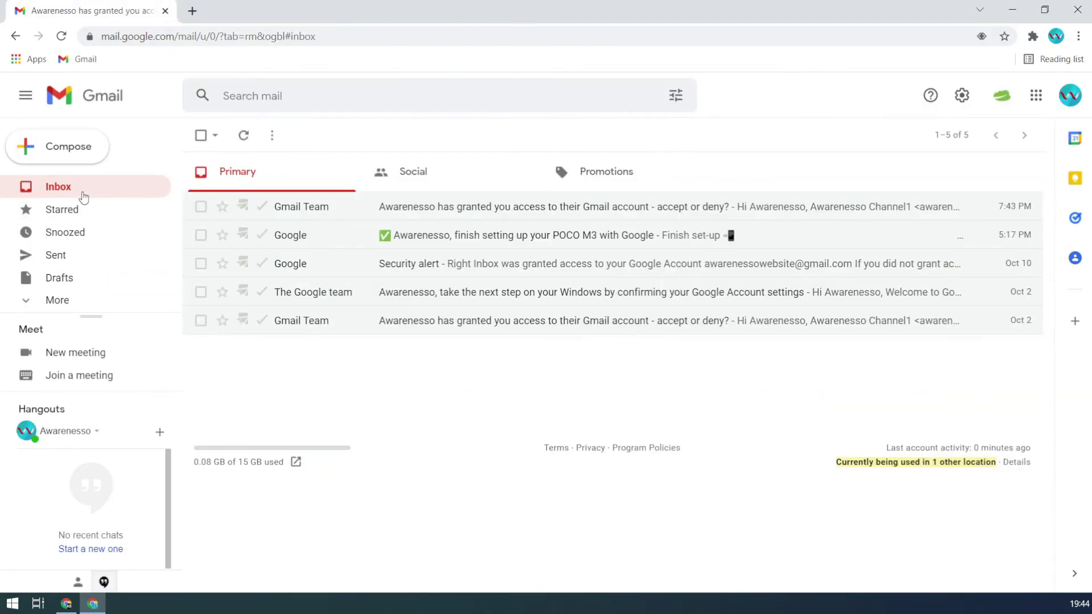
{"action": "left_click", "coordinate": [246, 141]}
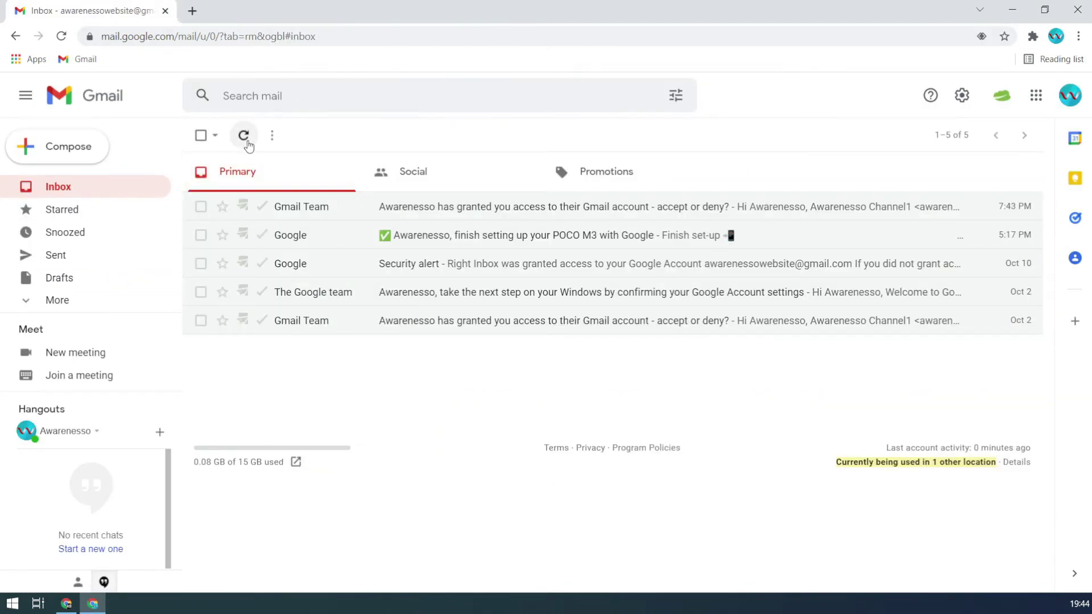
{"action": "left_click", "coordinate": [1072, 97]}
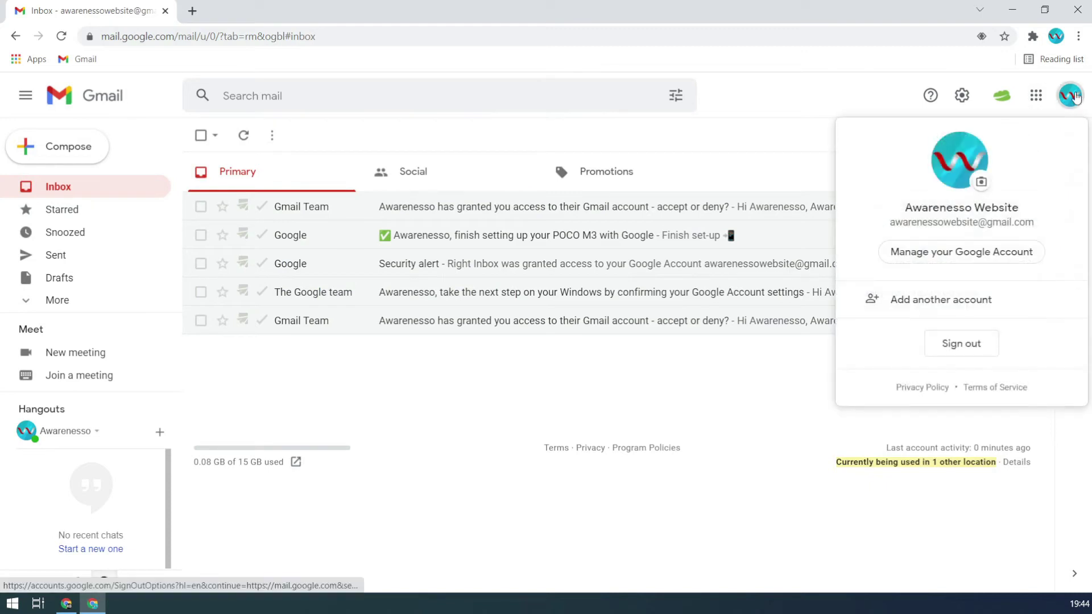
{"action": "left_click", "coordinate": [62, 38]}
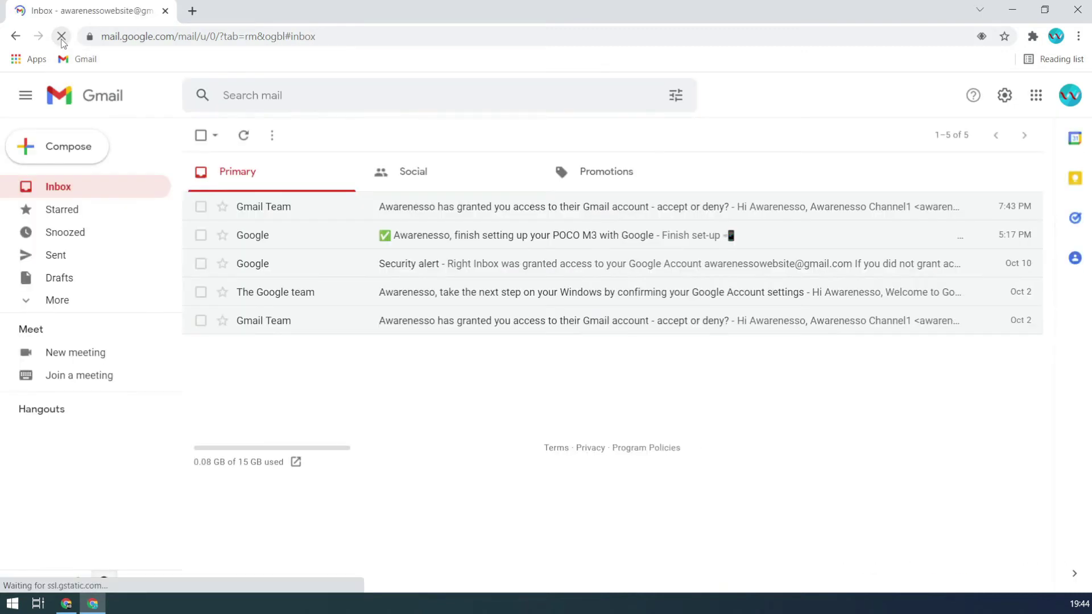
{"action": "left_click", "coordinate": [1067, 98]}
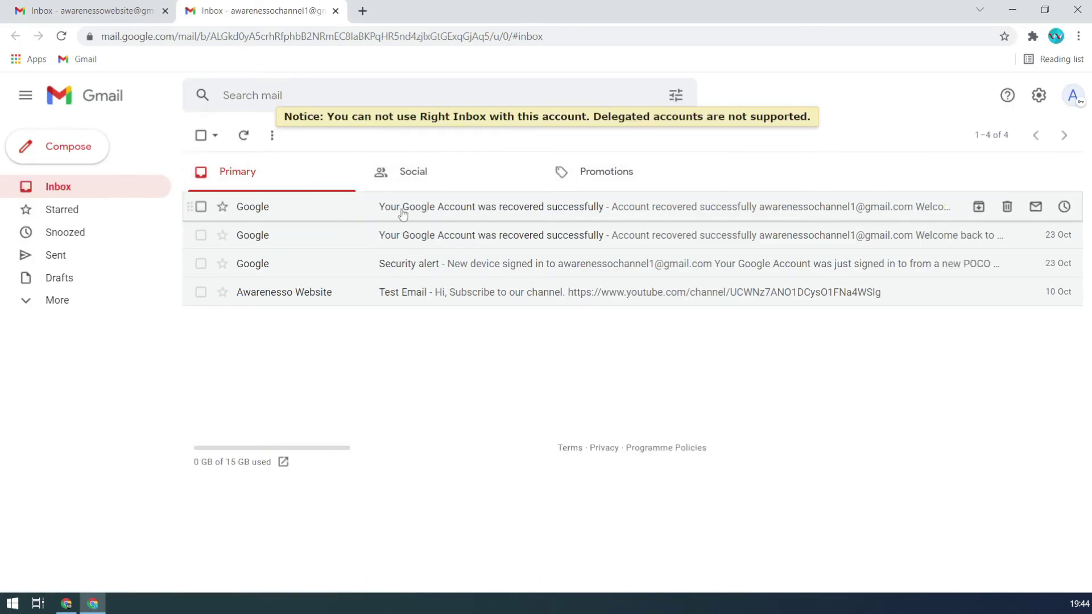
{"action": "left_click", "coordinate": [68, 146]}
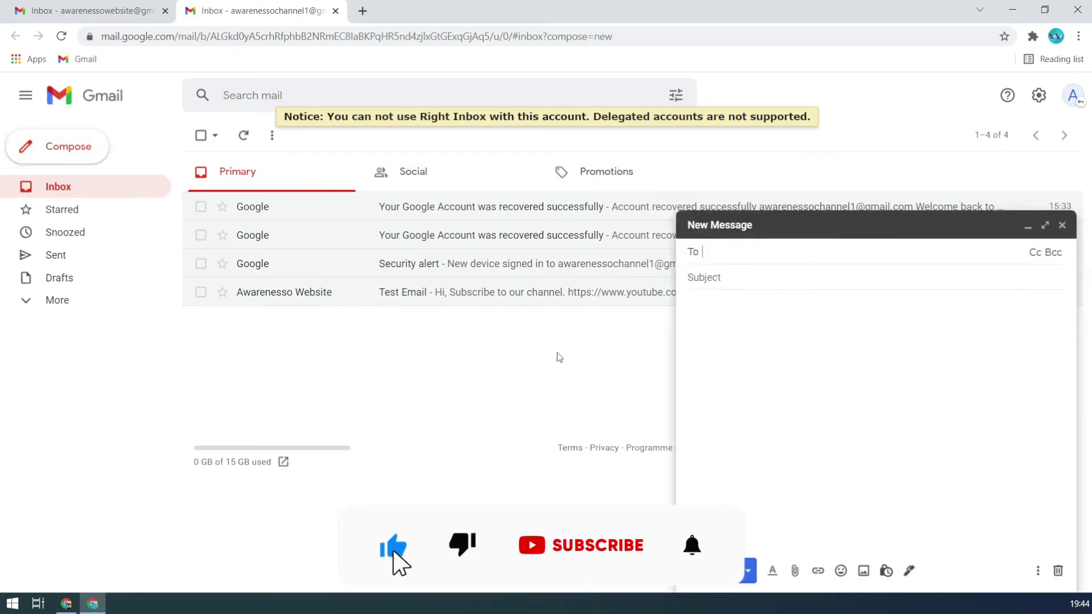
{"action": "left_click", "coordinate": [1062, 225]}
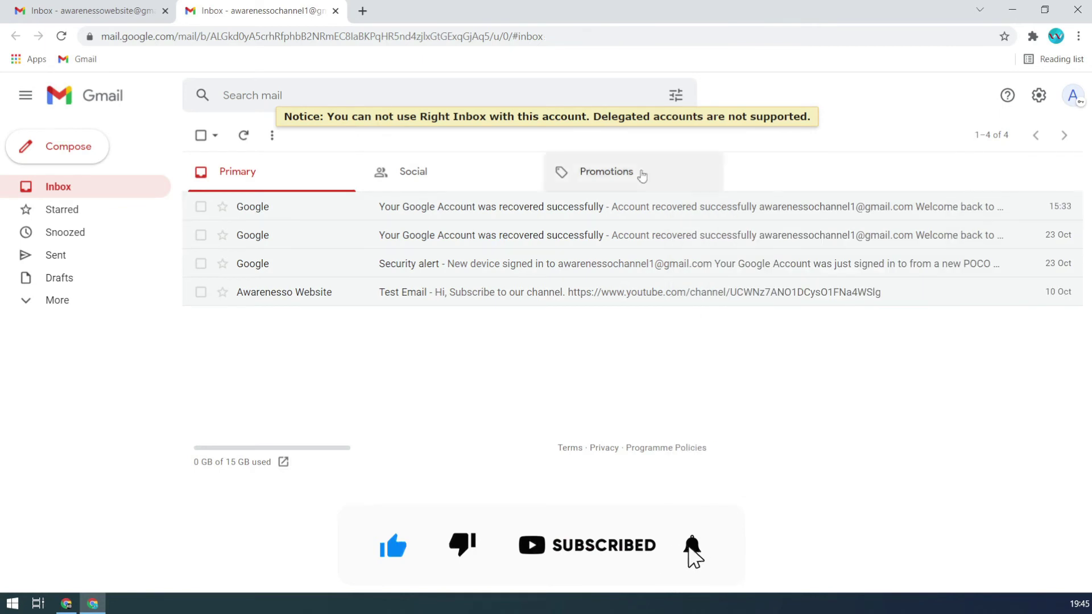
{"action": "middle_click", "coordinate": [297, 12]}
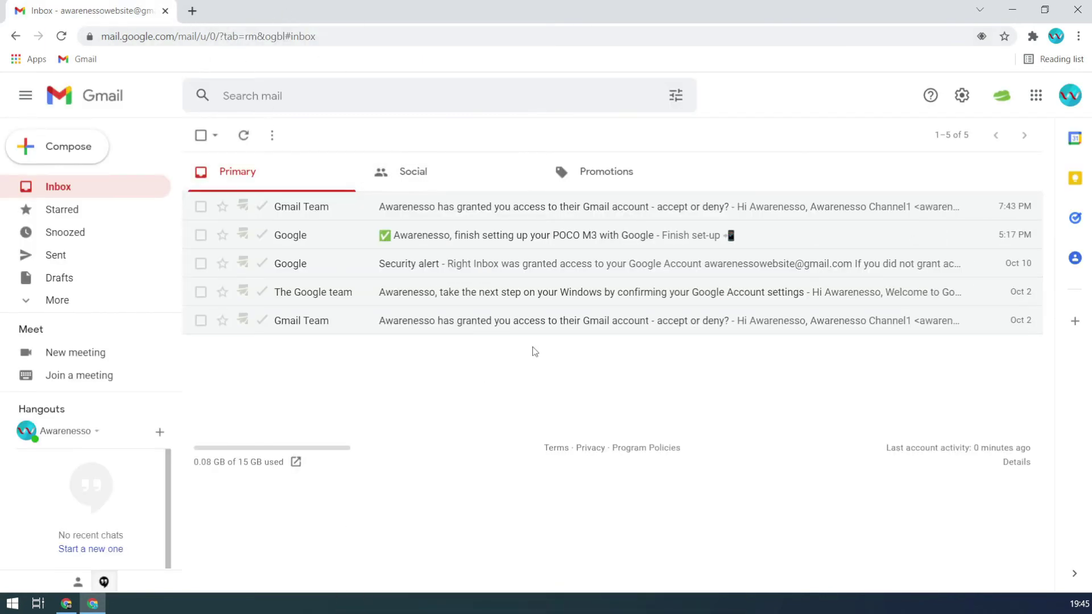
Step: Open the Gmail account menu to see the listed accounts
{"action": "left_click", "coordinate": [1063, 99]}
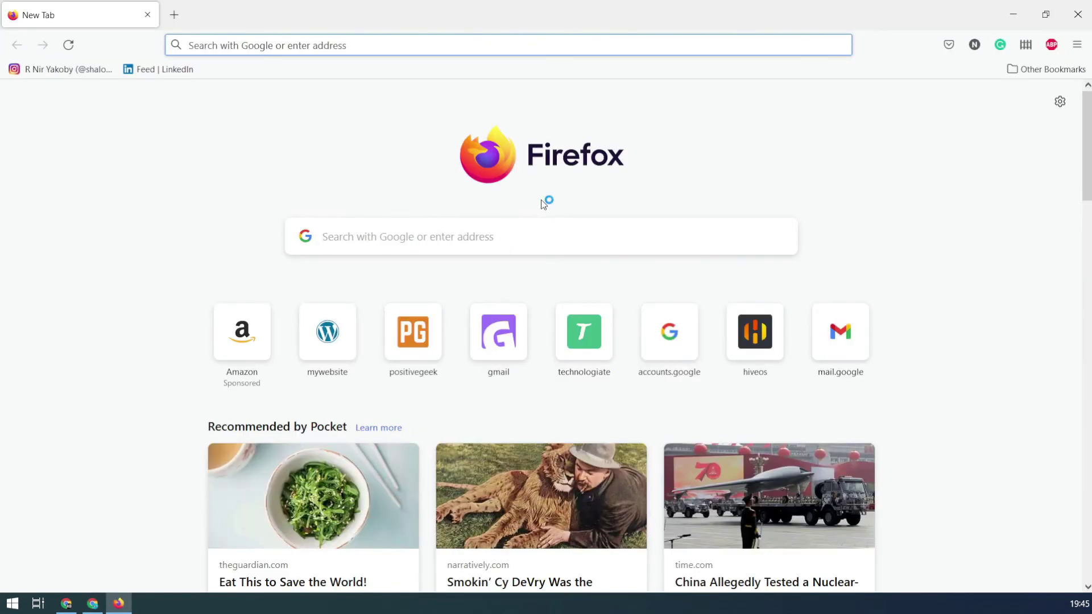
{"action": "type", "text": "gmail.com"}
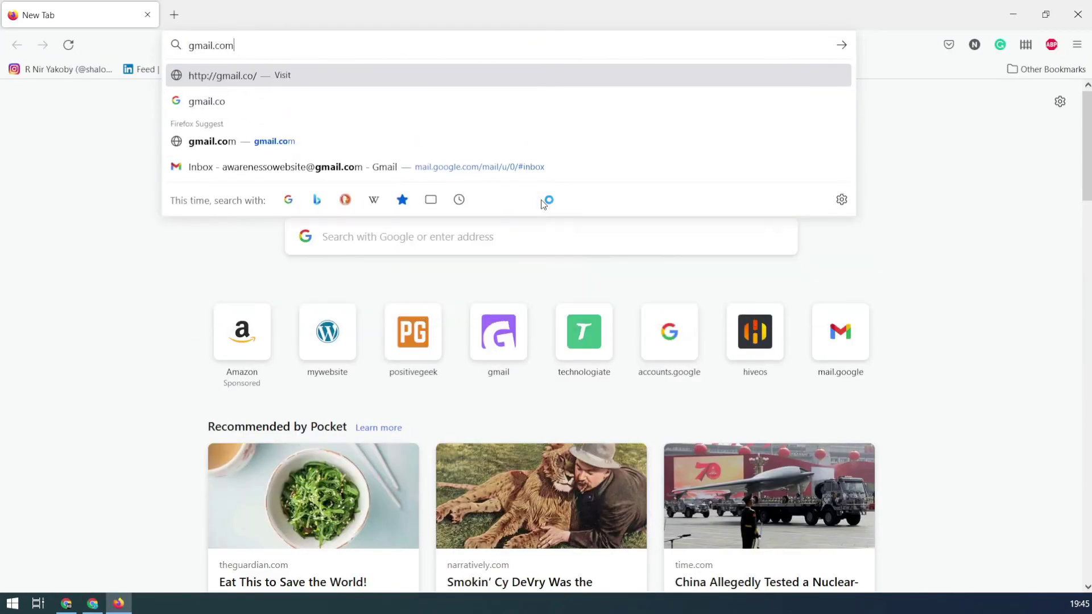
{"action": "key", "text": "Return"}
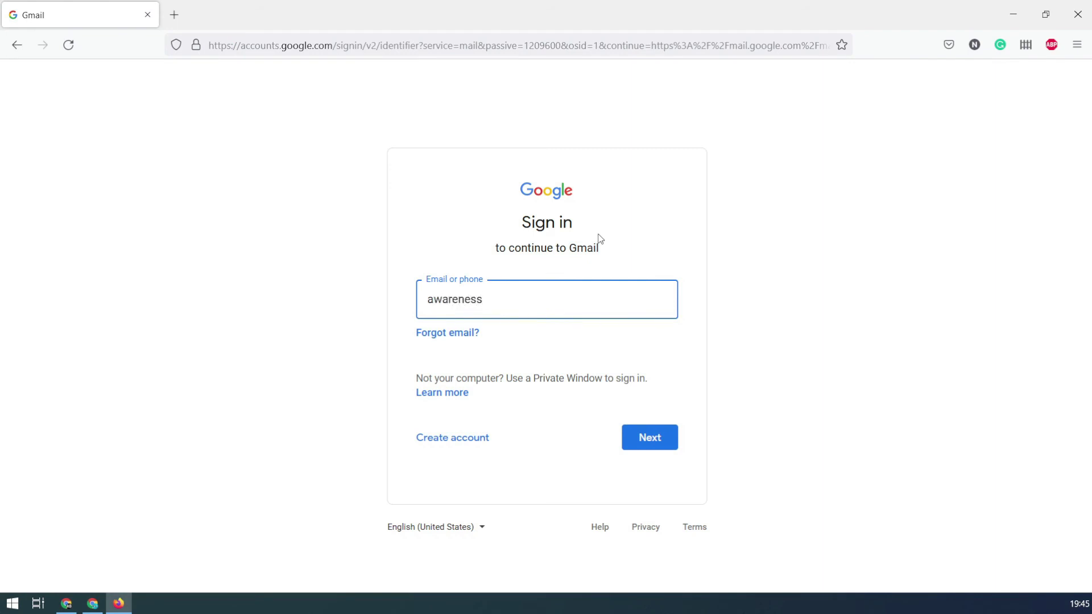
{"action": "key", "text": "Return"}
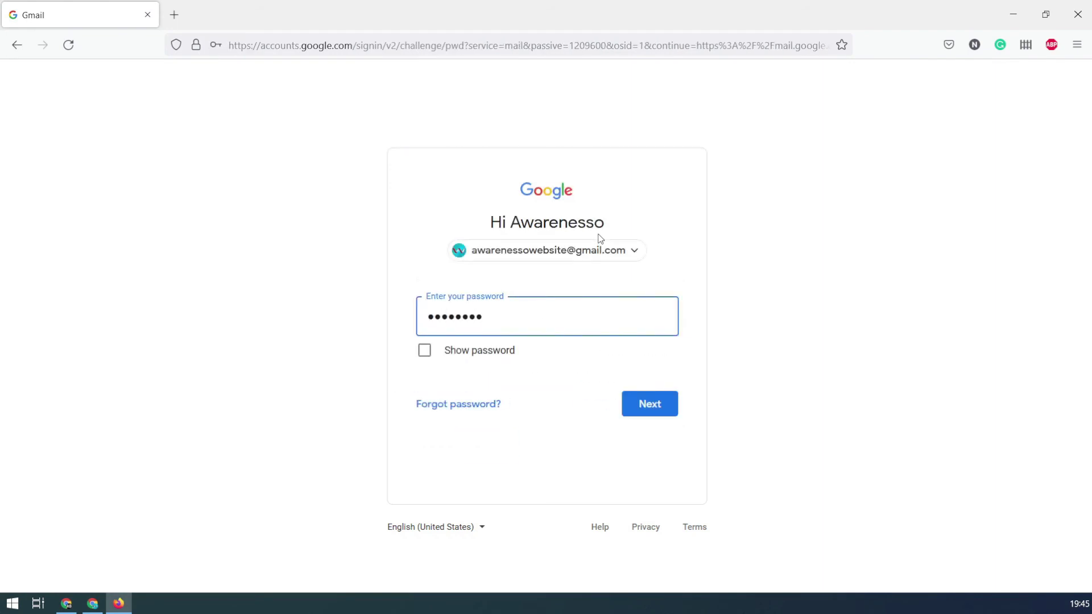
{"action": "key", "text": "Return"}
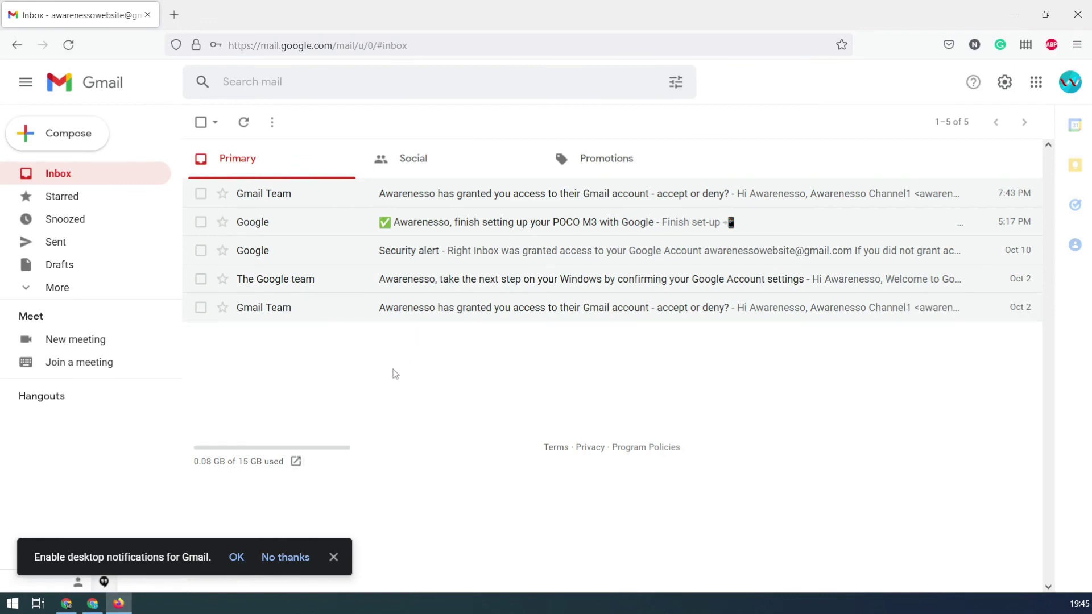
Step: Always block Gmail desktop notifications and show the account menu listing the delegated channel account
{"action": "left_click", "coordinate": [235, 557]}
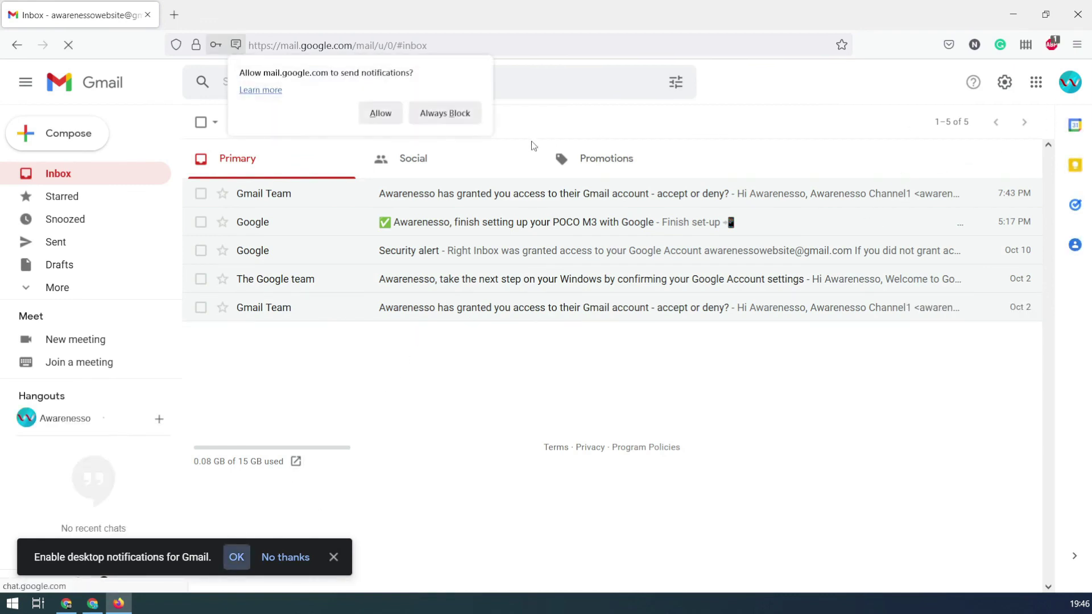
{"action": "left_click", "coordinate": [445, 113]}
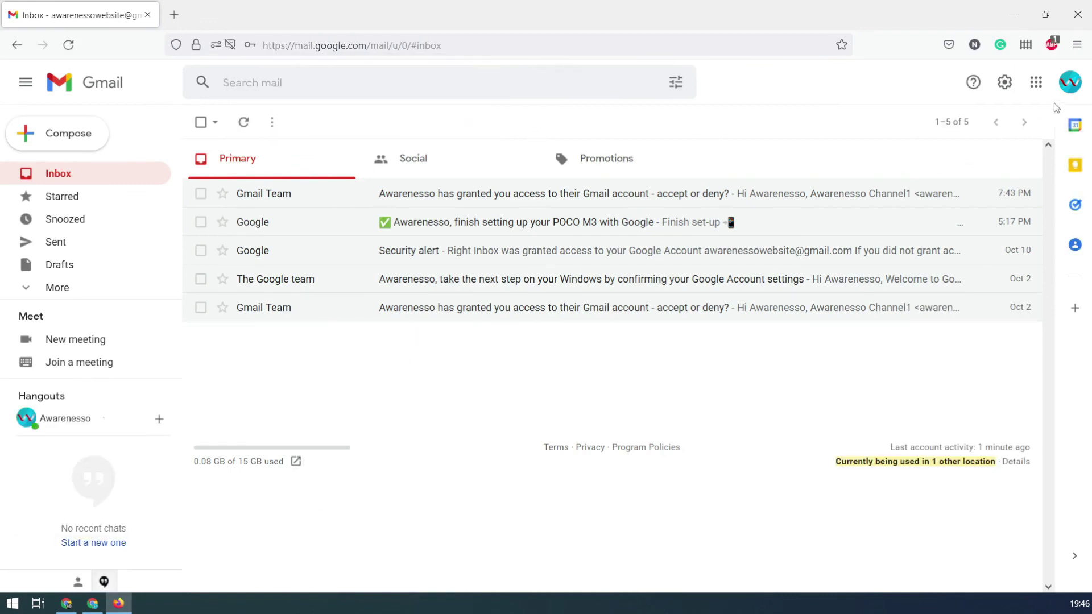
{"action": "left_click", "coordinate": [1069, 83]}
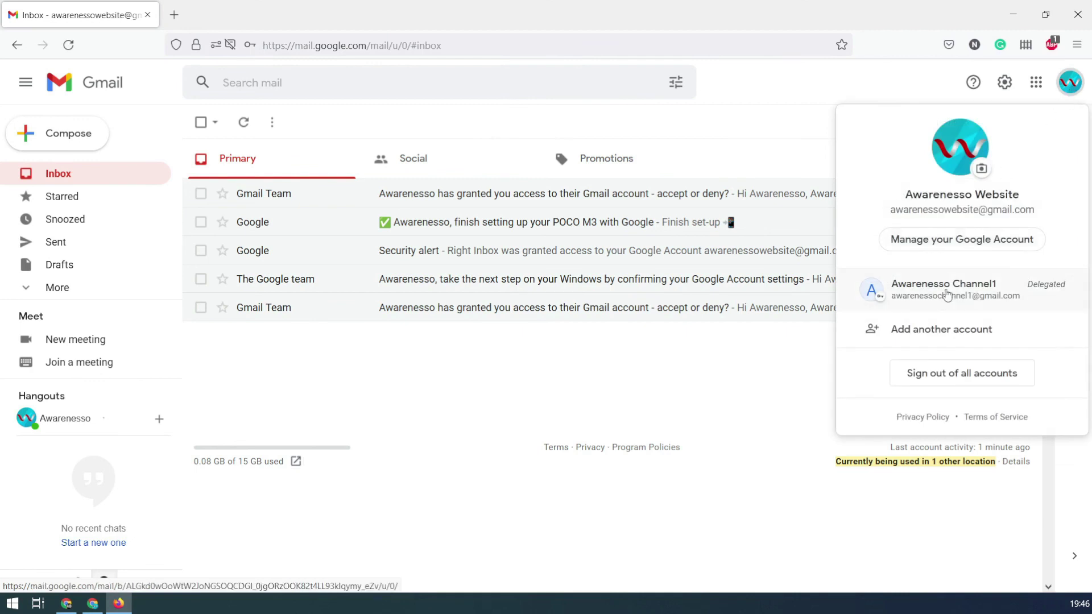